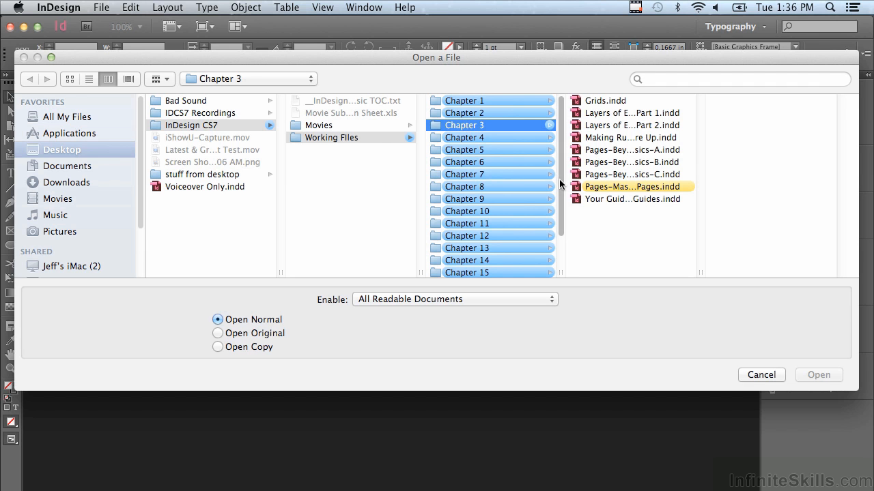
Open the file Pages-Mastering Master Pages.indd from the Chapter 3 folder.
left_click(591, 190)
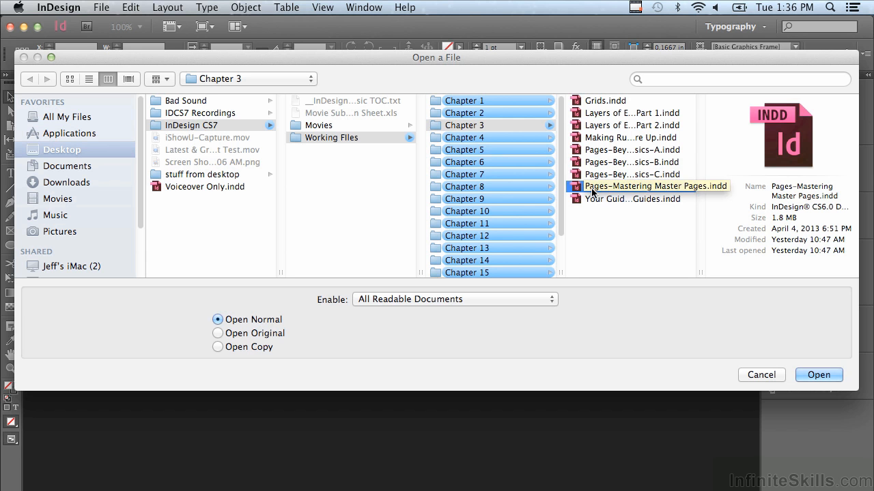
left_click(816, 375)
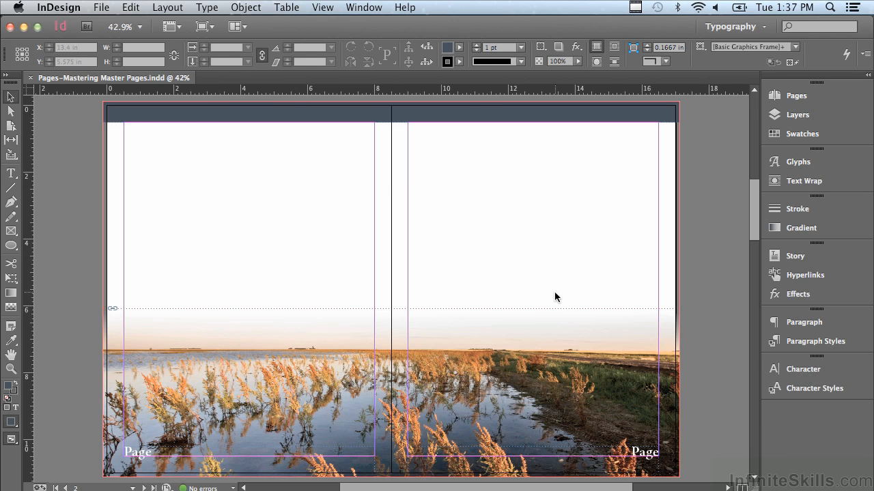
Create a new two-page Letter master with prefix B and name Master, based on no other master.
left_click(792, 96)
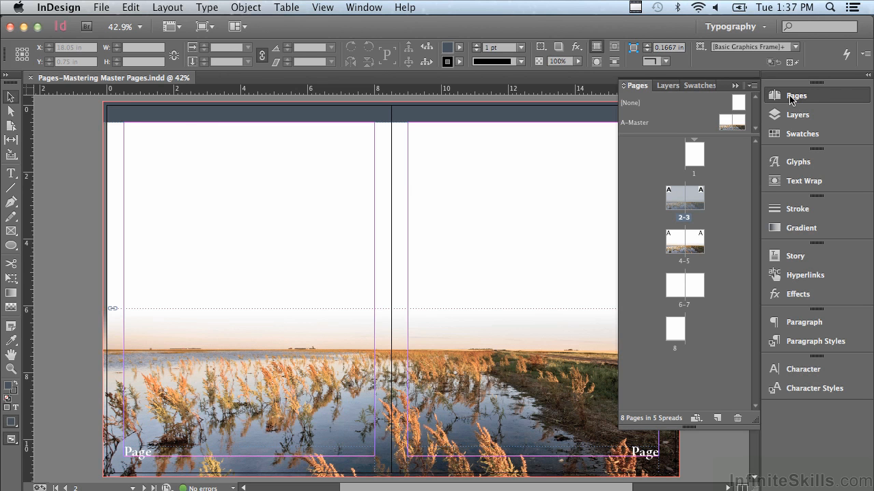
left_click(752, 88)
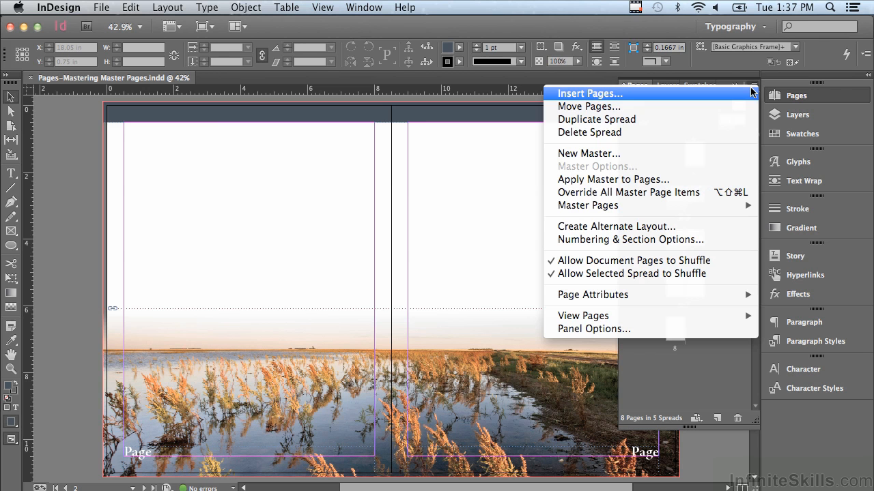
left_click(731, 153)
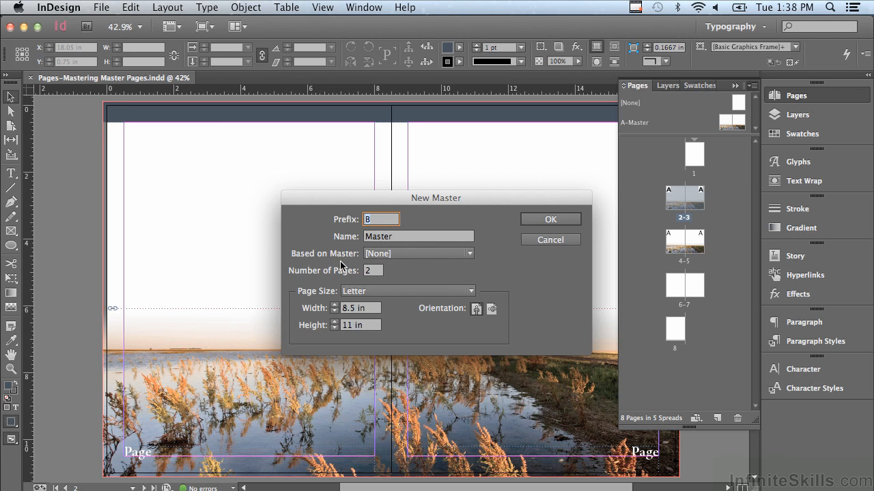
left_click(402, 253)
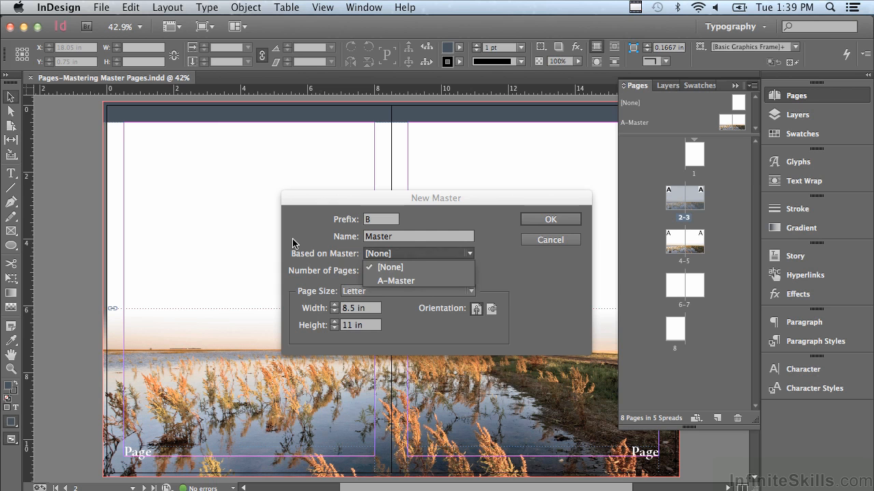
left_click(373, 256)
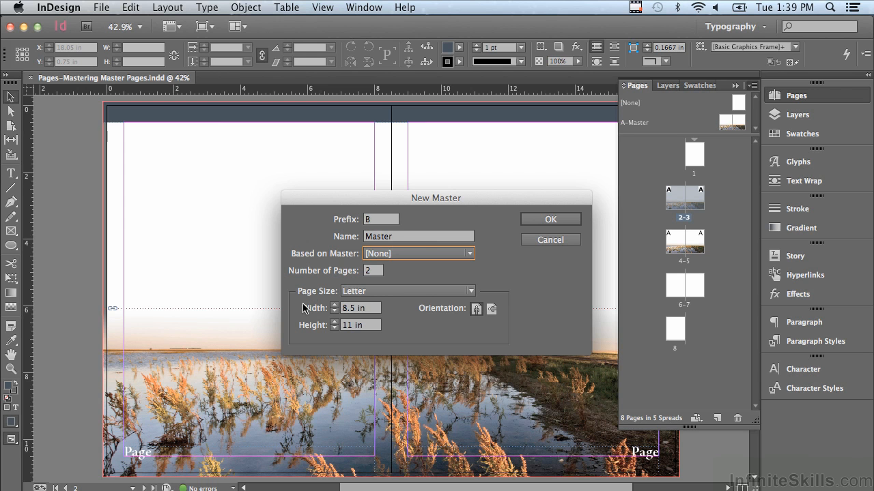
left_click(555, 219)
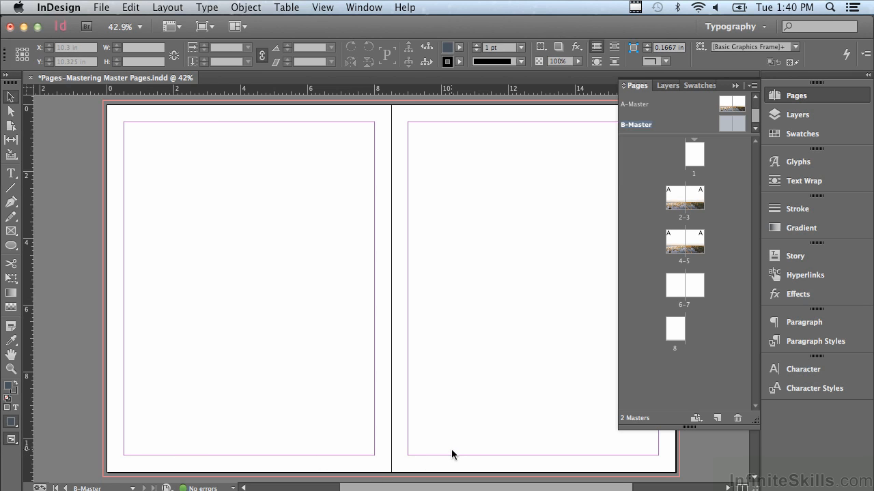
Insert a current page number marker after "Page" on A-Master's left page and check it on document pages 2 and 4.
double_click(635, 105)
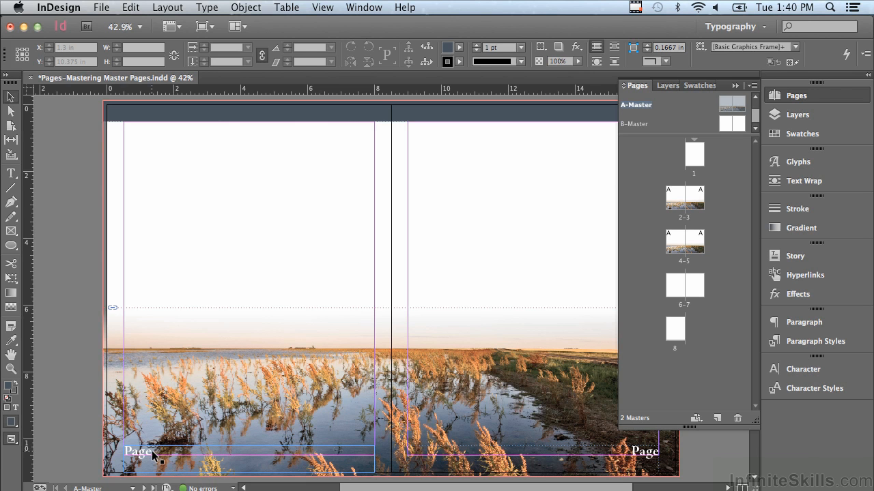
double_click(153, 454)
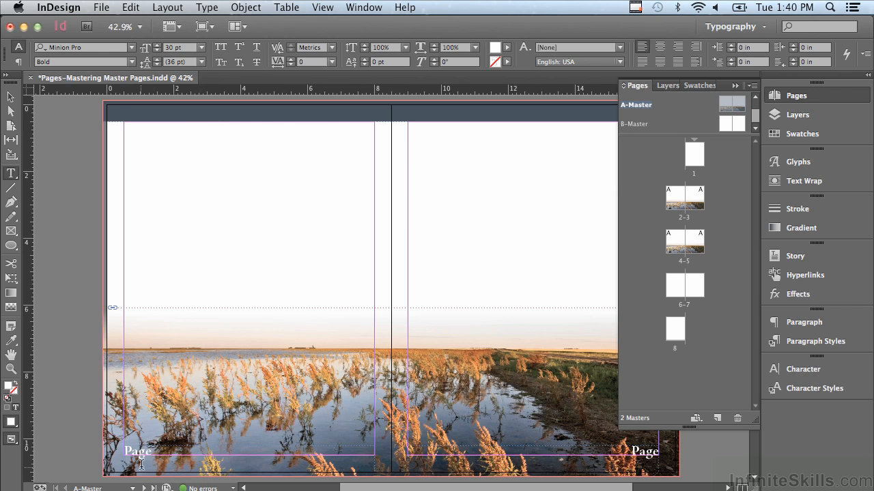
left_click(207, 7)
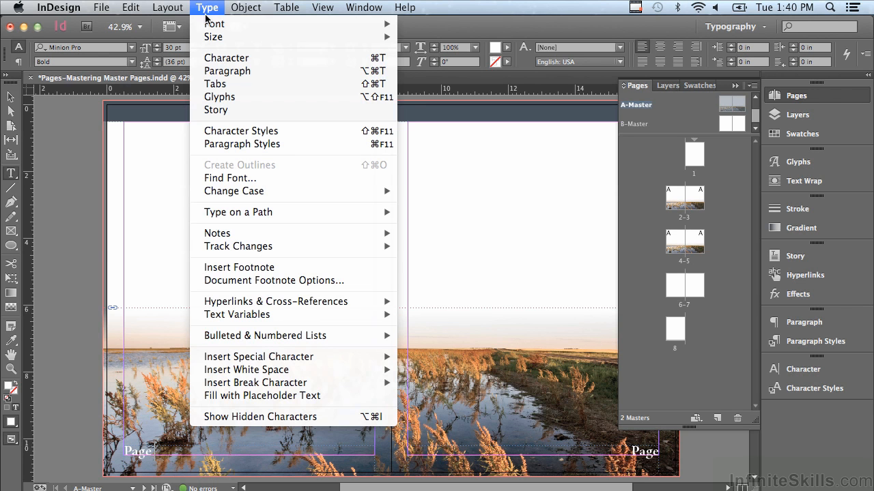
mouse_move(223, 362)
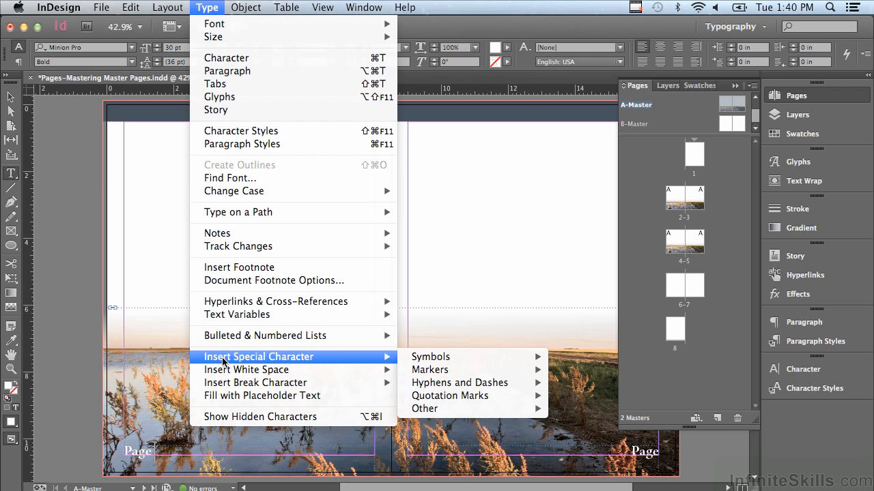
mouse_move(419, 373)
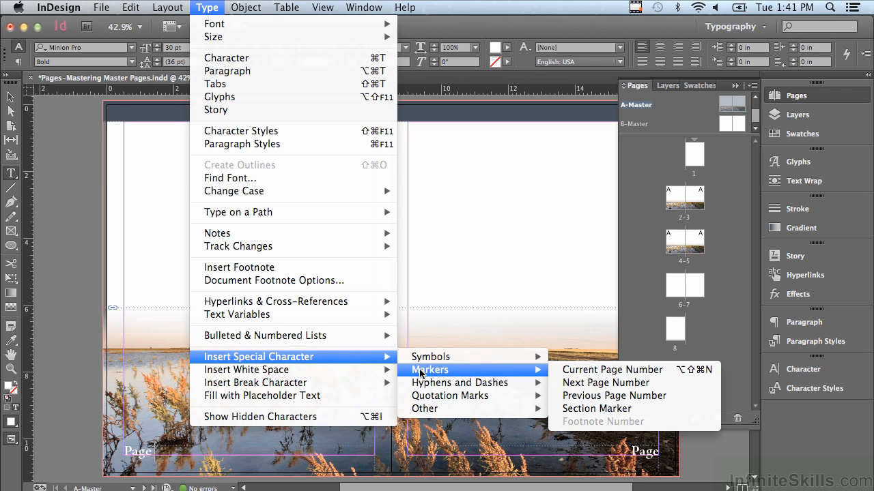
left_click(591, 370)
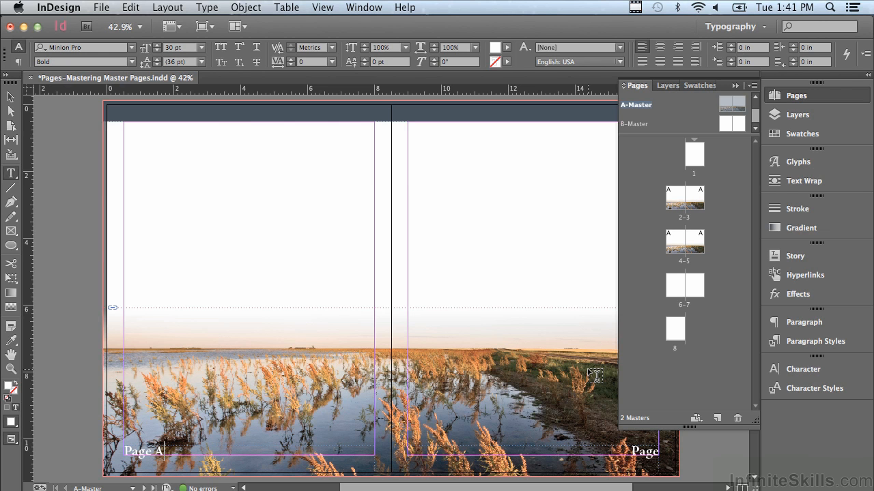
double_click(673, 198)
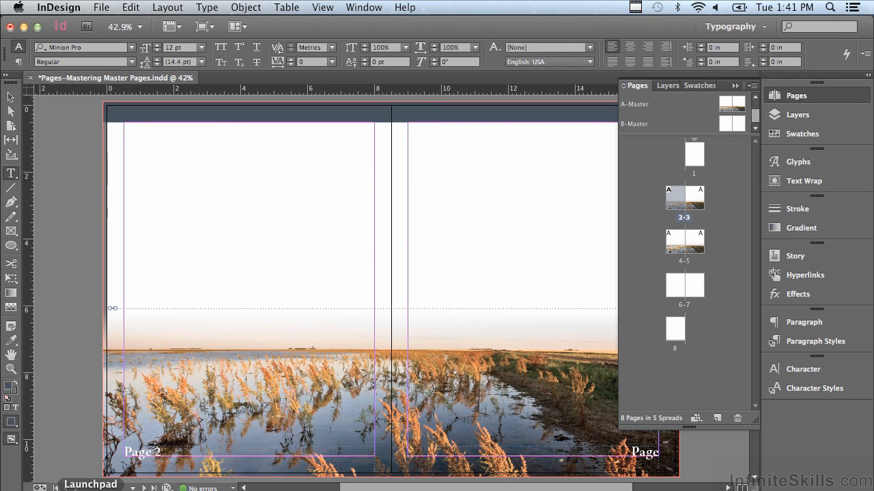
double_click(675, 244)
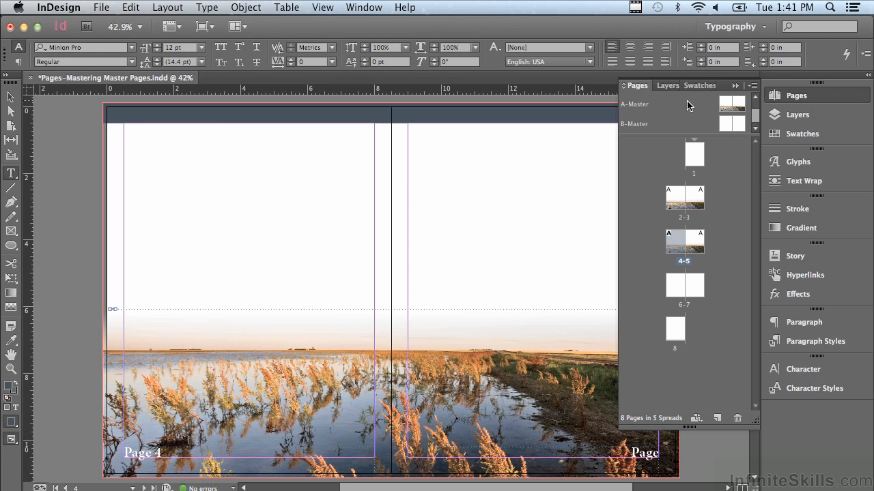
Copy the left page's "Page A" text on A-Master and paste it over the word "Page" on the right page.
left_click(638, 110)
double_click(637, 111)
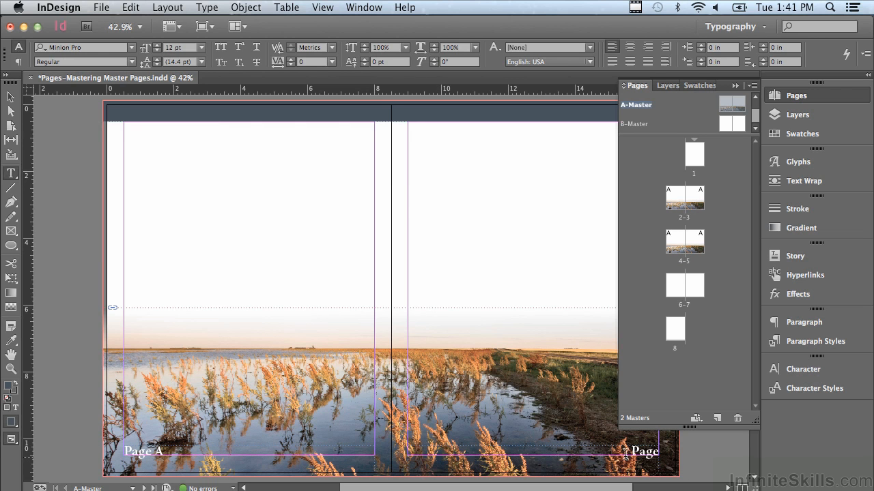
left_click_drag(164, 452, 124, 451)
key("super+c")
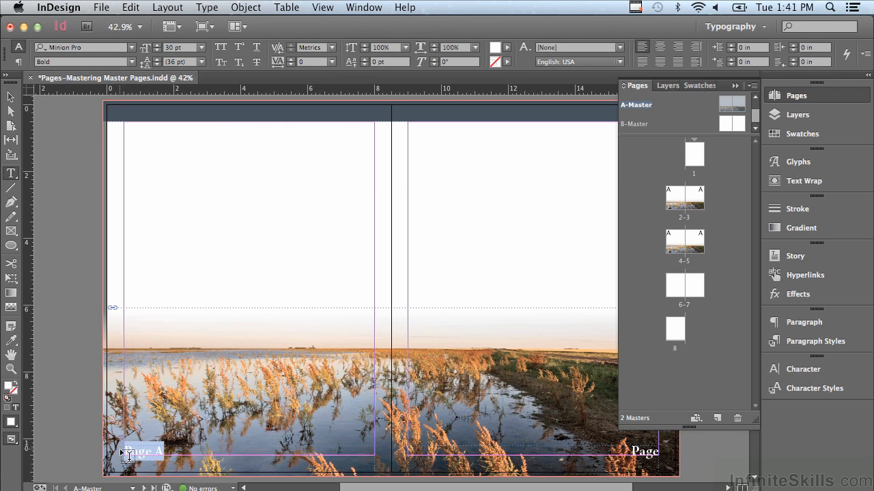
left_click(633, 451)
double_click(644, 451)
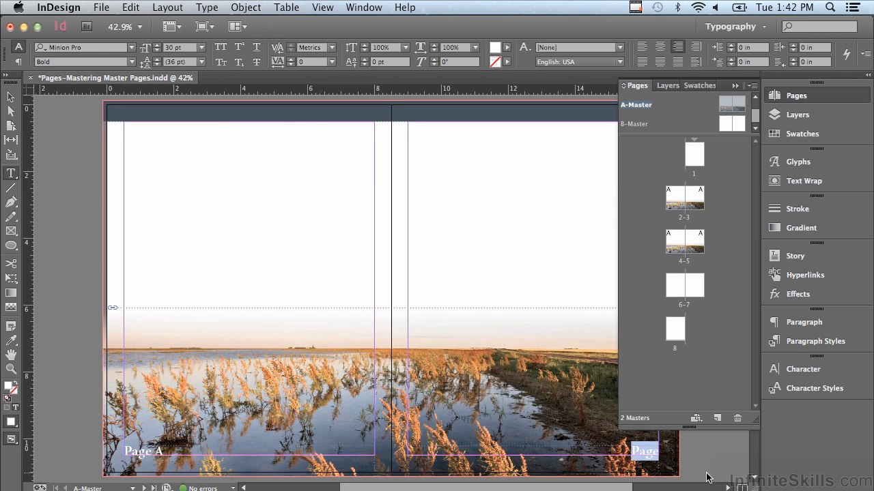
key("super+v")
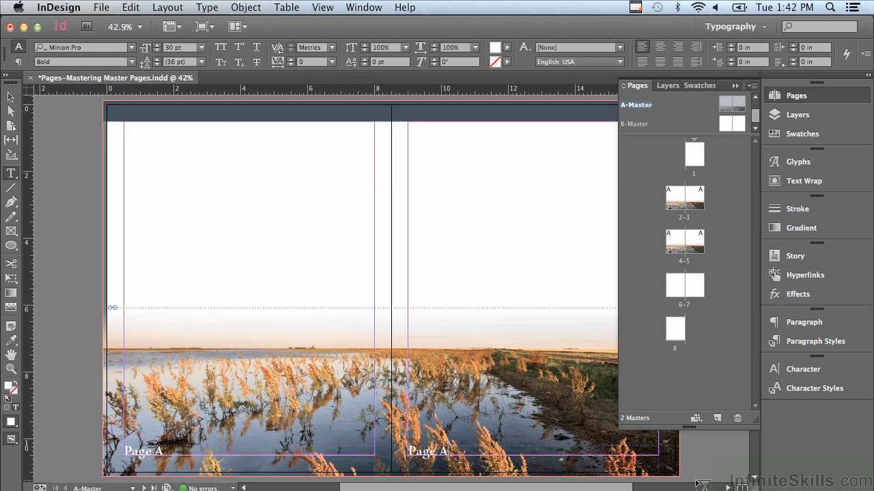
Right-align the page number text on A-Master's right page.
left_click(819, 328)
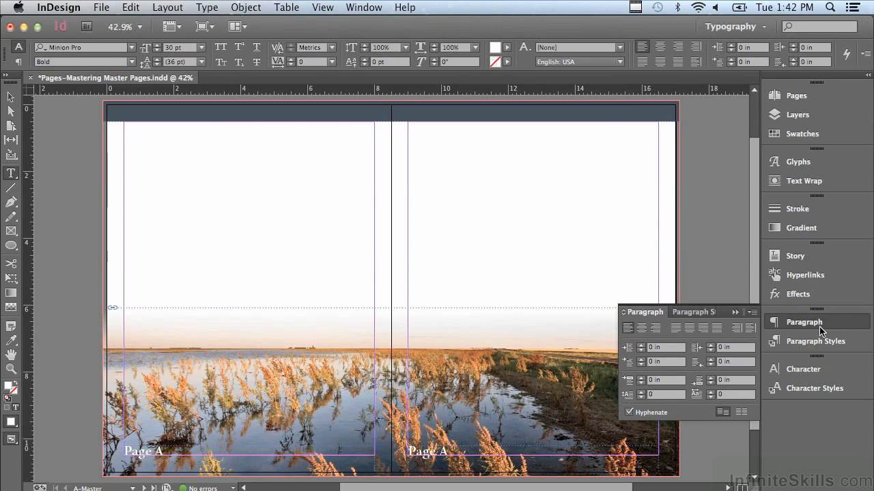
left_click(657, 330)
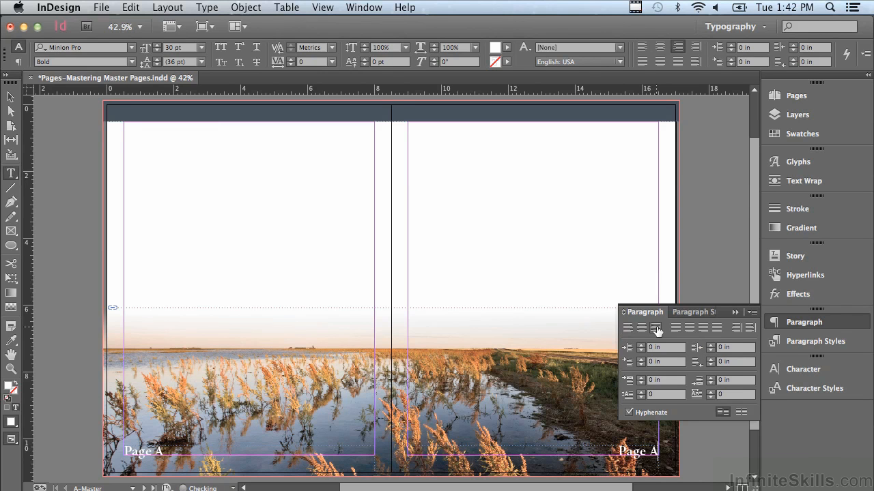
left_click(734, 313)
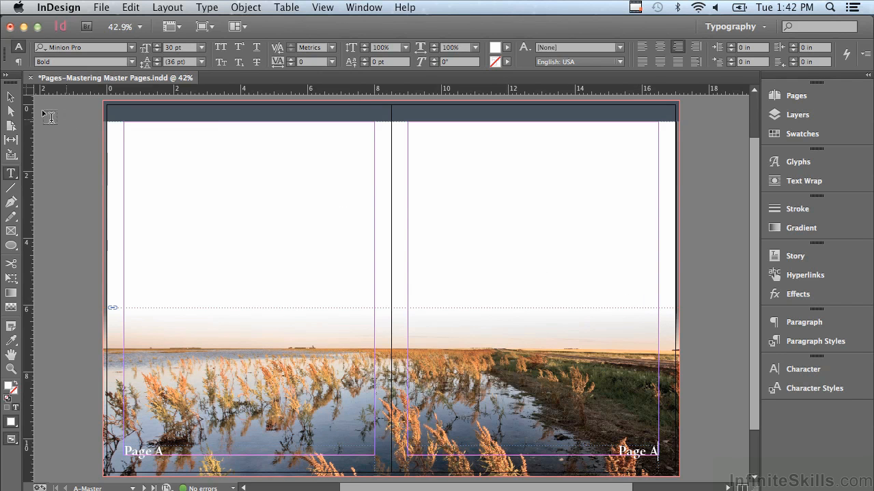
Copy the dark band across the top of the A-Master spread and paste it onto the B-Master spread.
left_click(10, 96)
left_click(136, 118)
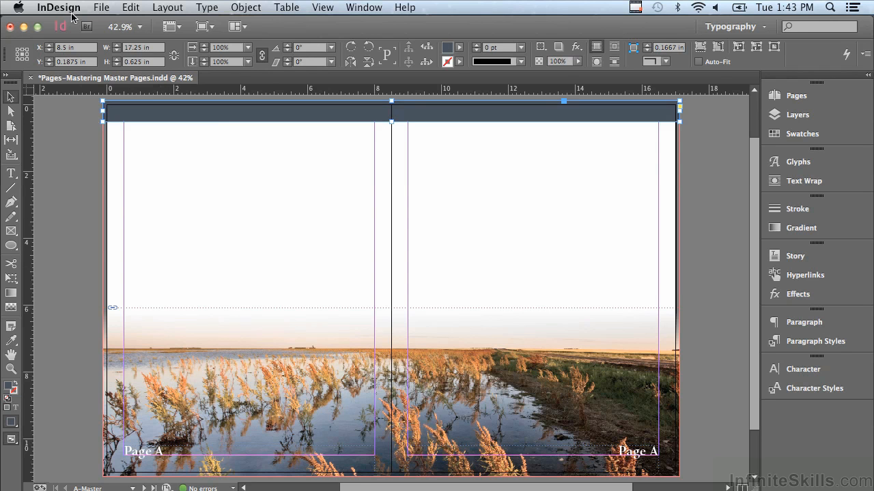
left_click(124, 6)
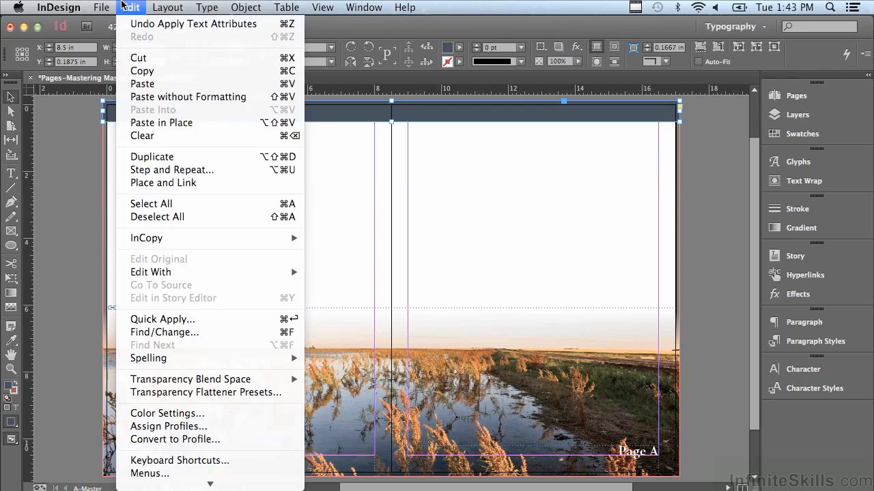
left_click(141, 70)
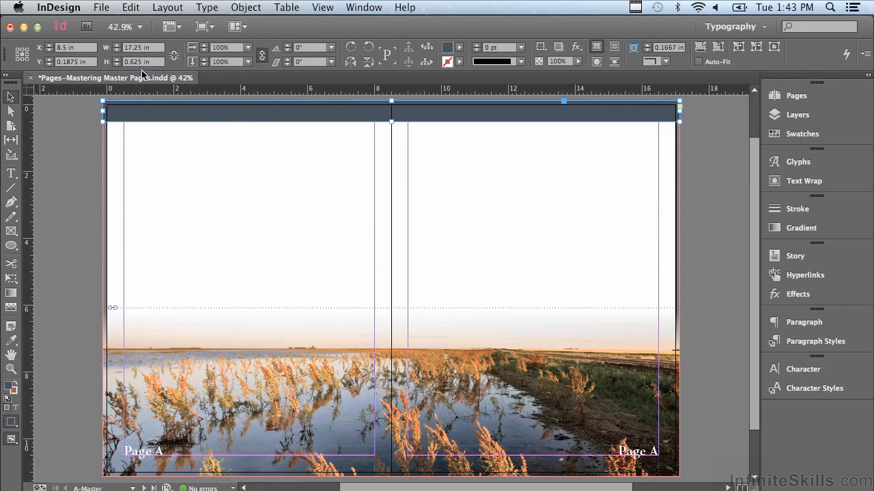
left_click(795, 96)
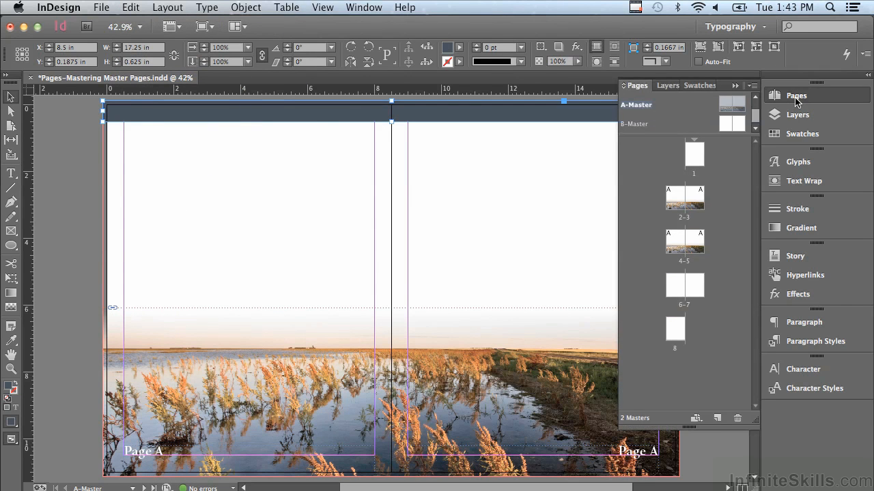
double_click(639, 126)
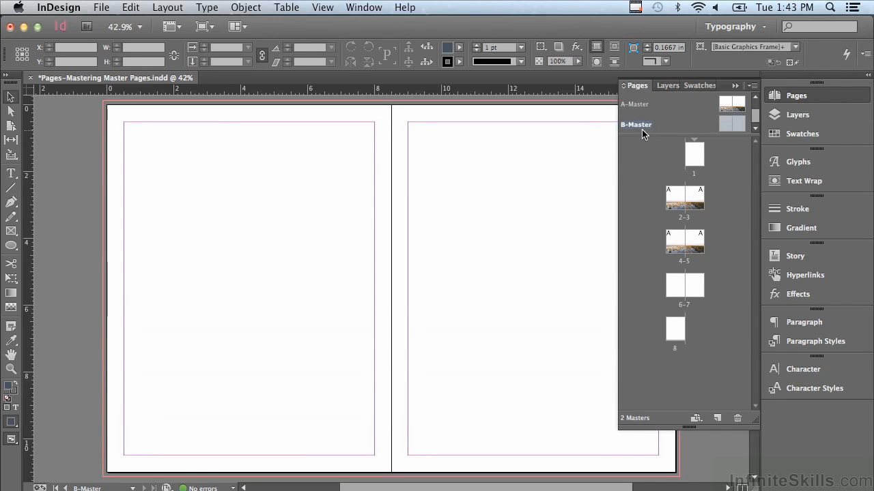
left_click(129, 7)
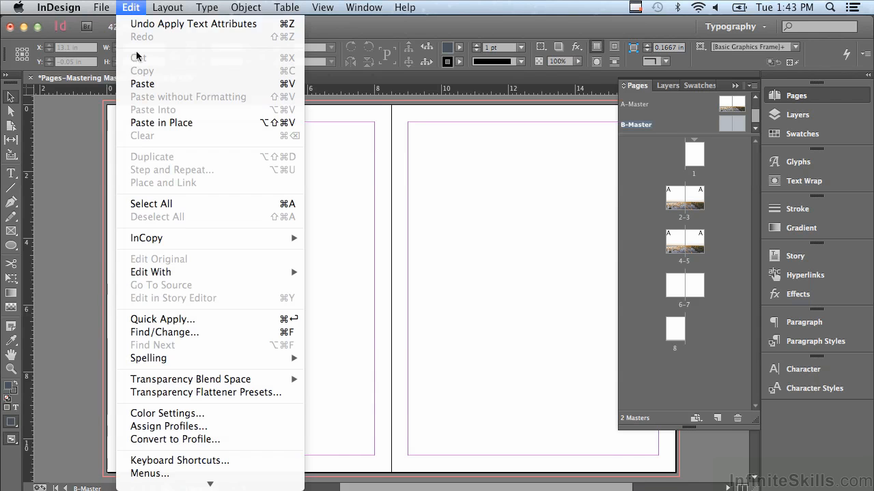
left_click(142, 84)
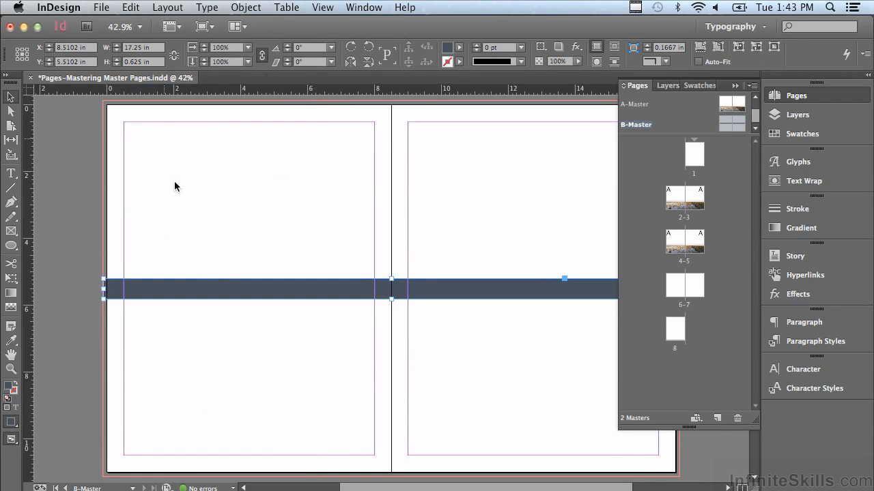
Move the pasted band to the bottom bleed edge of B-Master and extend it upward to a height of 1.55 in.
left_click_drag(215, 294, 214, 471)
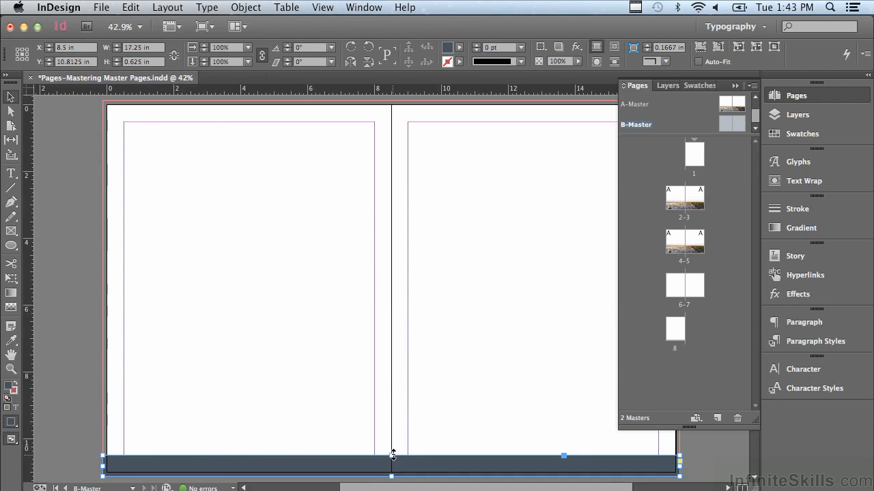
left_click_drag(393, 455, 392, 425)
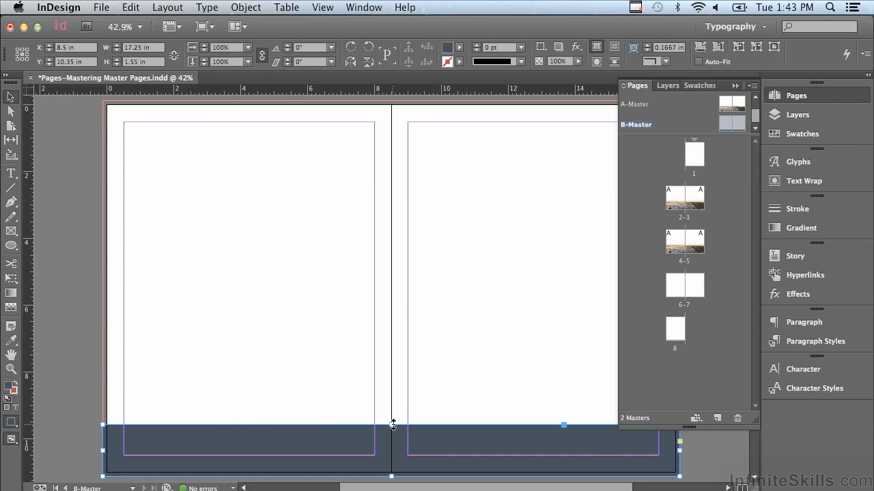
Copy both page number frames from the A-Master spread and paste them in place on the B-Master spread.
double_click(634, 107)
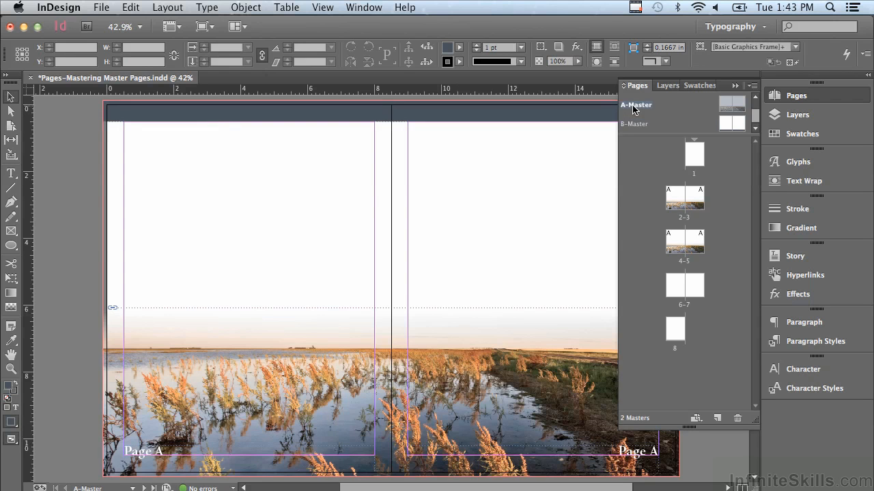
left_click(211, 451)
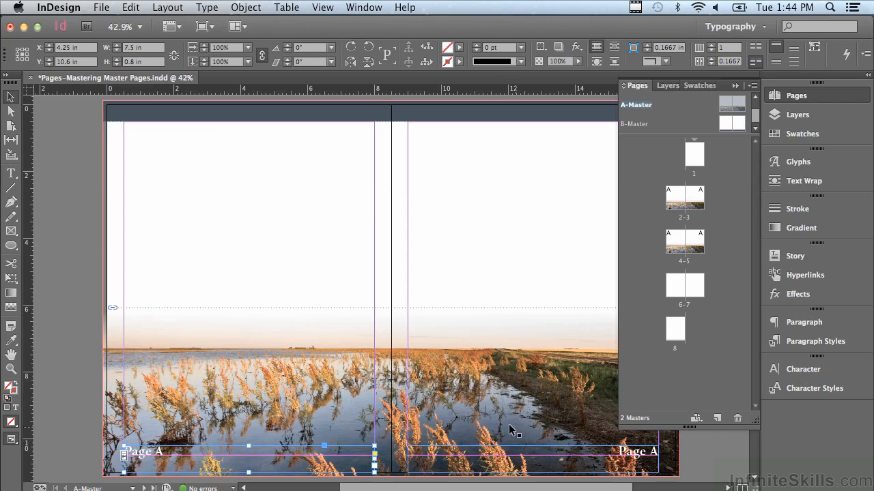
left_click(541, 468, "shift")
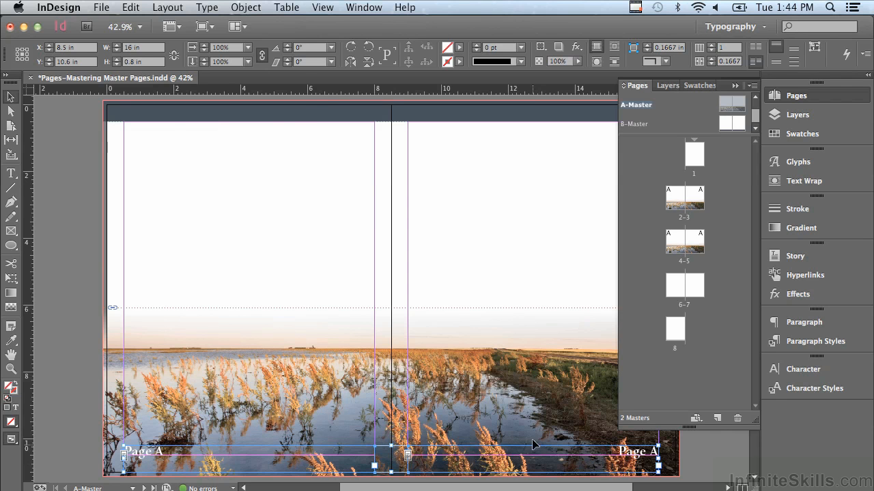
left_click(132, 8)
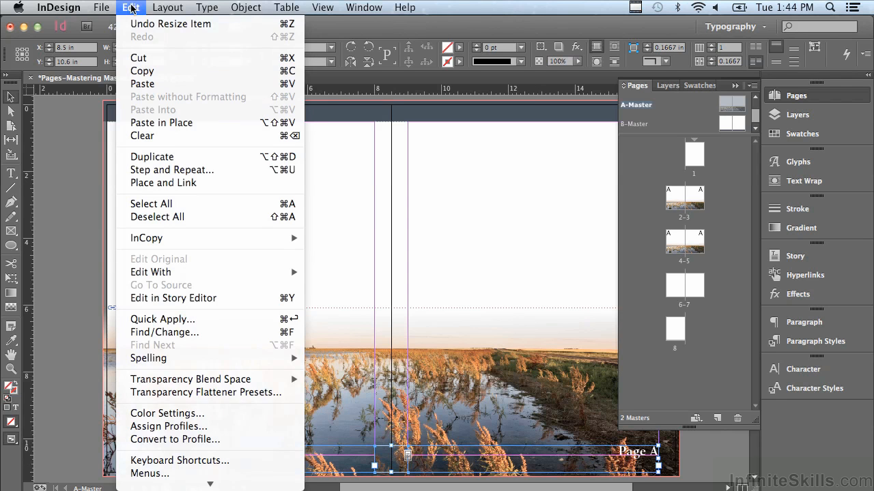
left_click(136, 70)
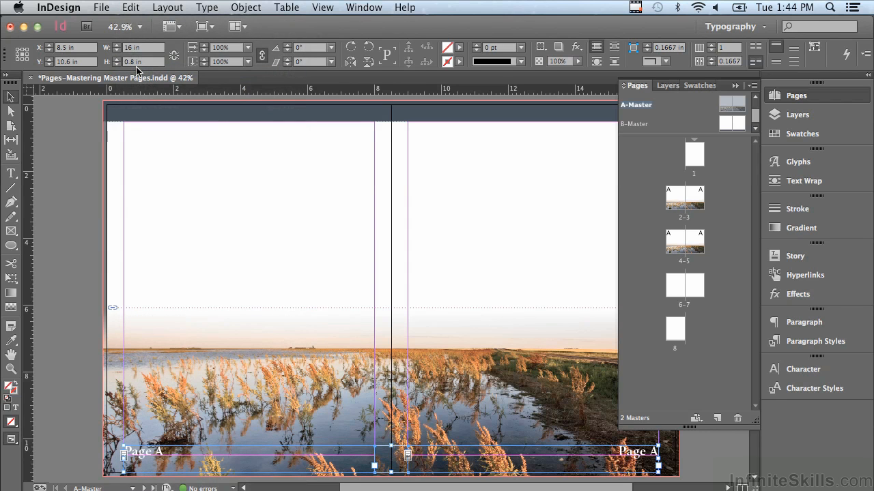
double_click(634, 126)
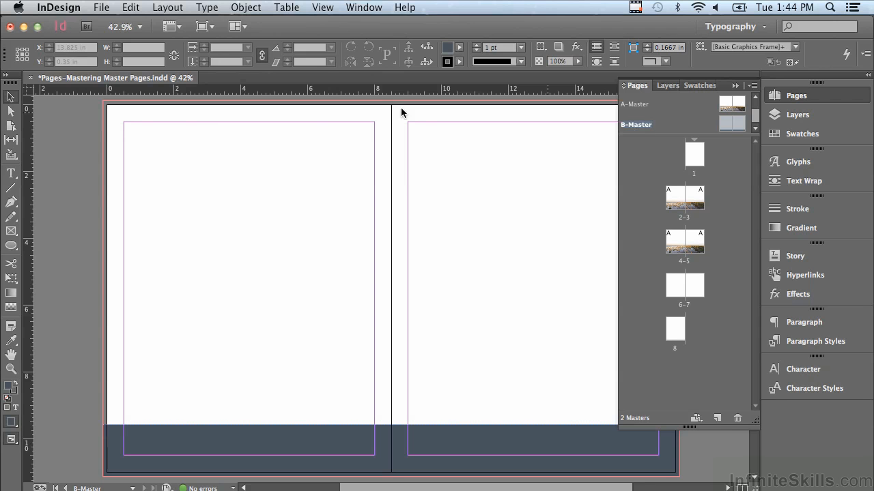
left_click(127, 8)
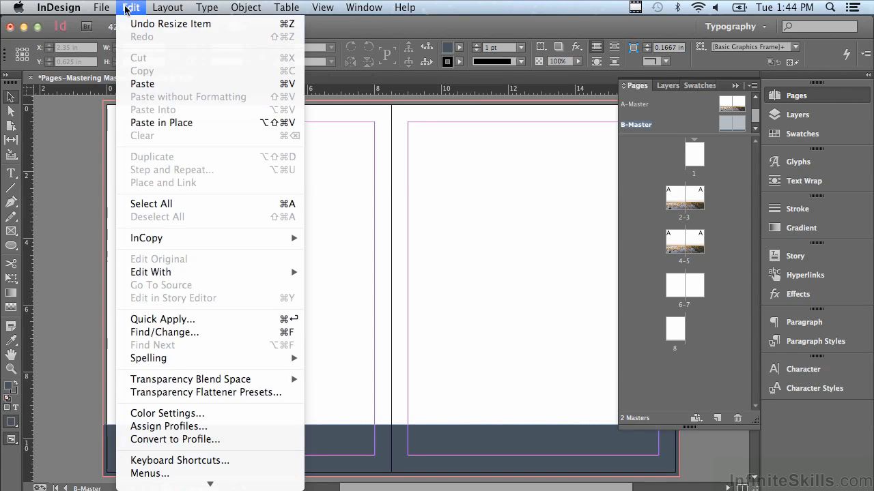
left_click(154, 123)
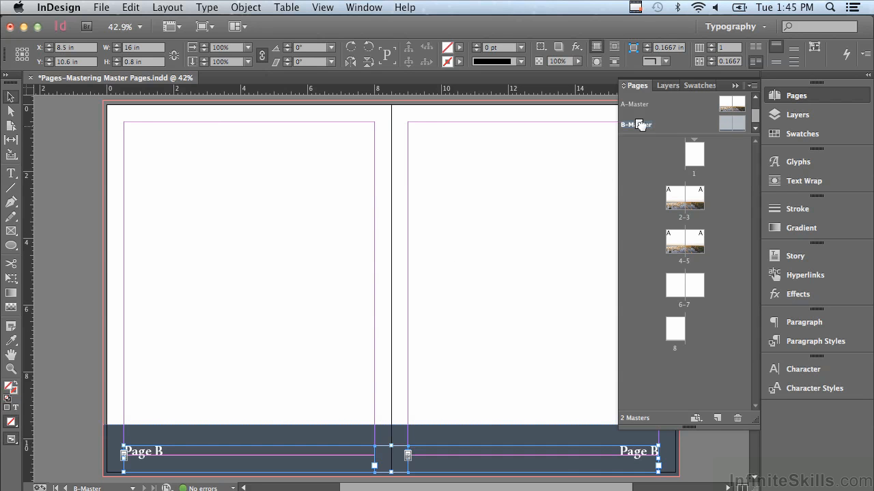
Apply B-Master to the 6-7 spread, and view the 6-7 and 4-5 spreads to compare their masters.
left_click_drag(629, 220, 701, 270)
left_click_drag(700, 271, 693, 284)
left_click_drag(693, 284, 671, 271)
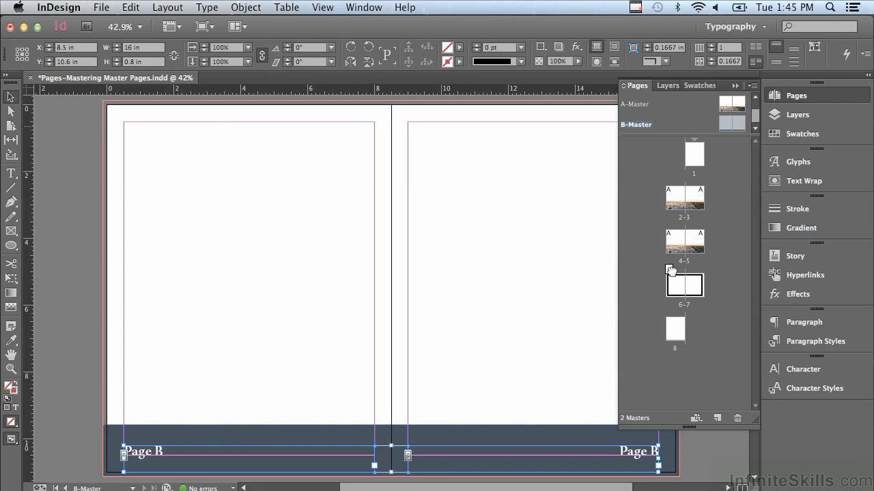
left_click_drag(671, 271, 672, 273)
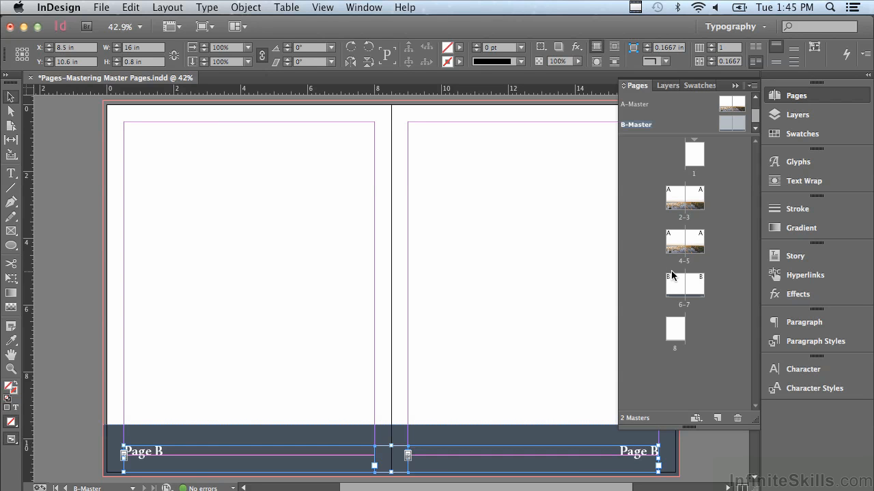
double_click(684, 306)
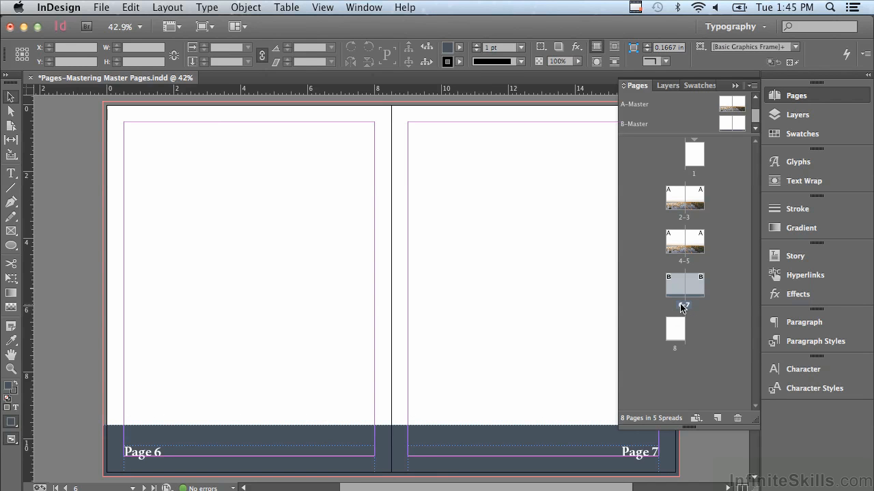
double_click(683, 261)
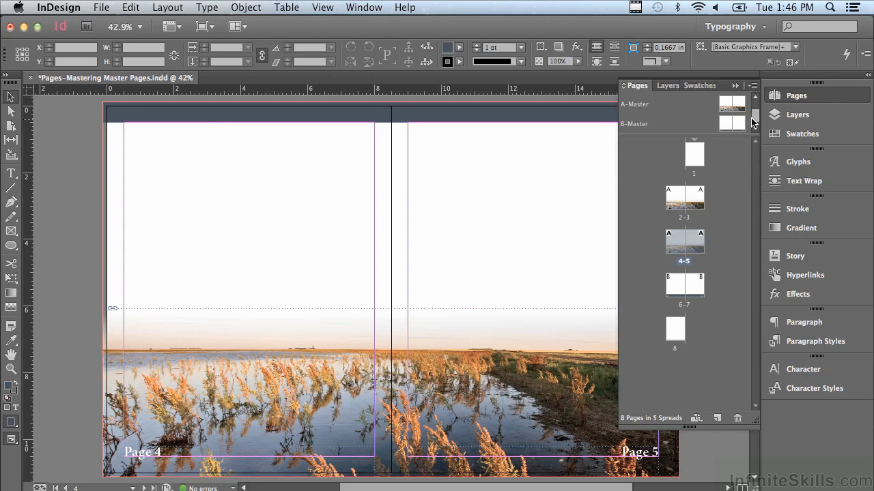
Enlarge the masters area to show every master and apply the [None] master to page 8.
mouse_move(755, 118)
left_mouse_down()
mouse_move(755, 108)
mouse_move(755, 131)
left_mouse_up()
left_click_drag(691, 133, 690, 162)
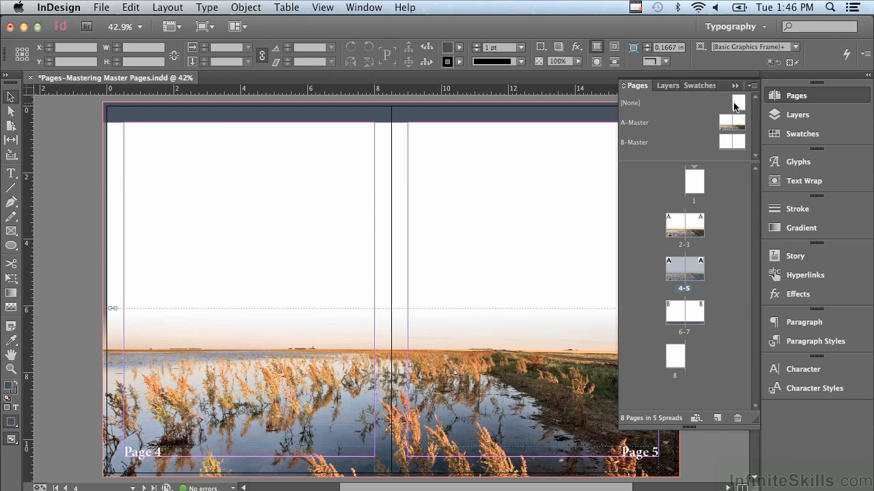
left_click_drag(737, 103, 674, 356)
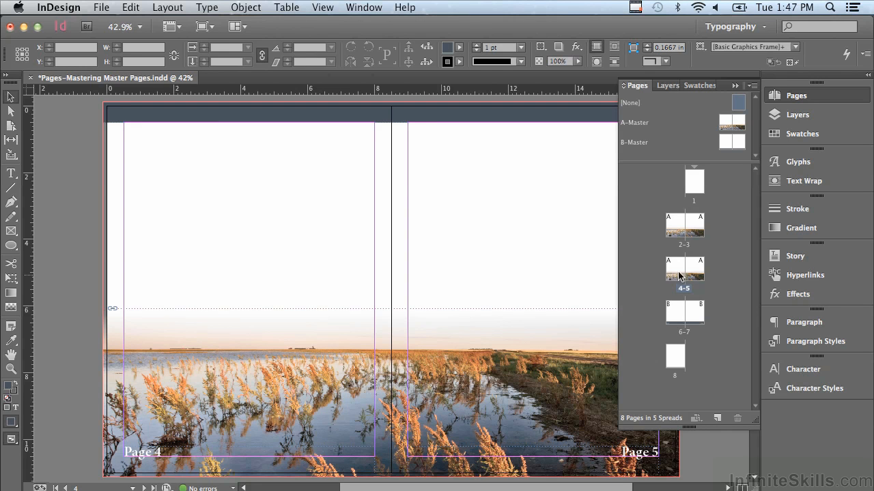
Apply the [None] master to the whole 2-3 spread and open that spread in the document window.
left_click(739, 103, "alt")
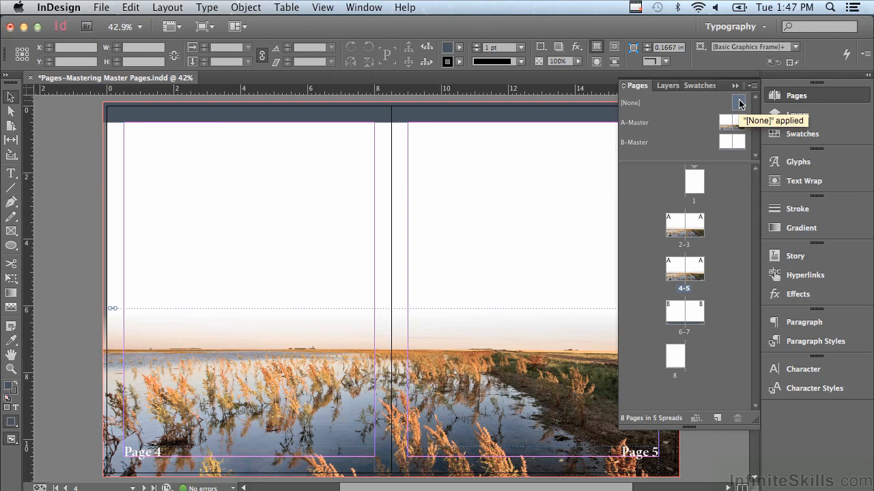
left_click_drag(739, 104, 702, 211)
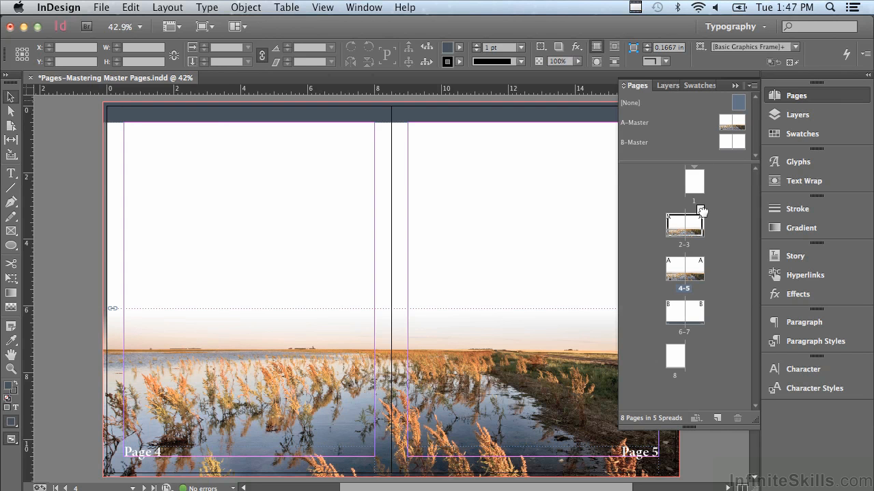
left_click_drag(701, 210, 702, 211)
left_click(684, 245)
double_click(683, 246)
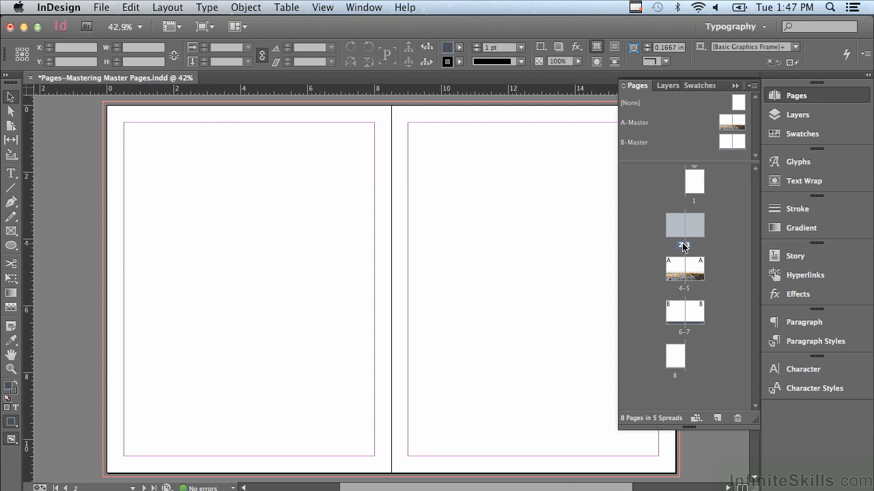
left_click(752, 88)
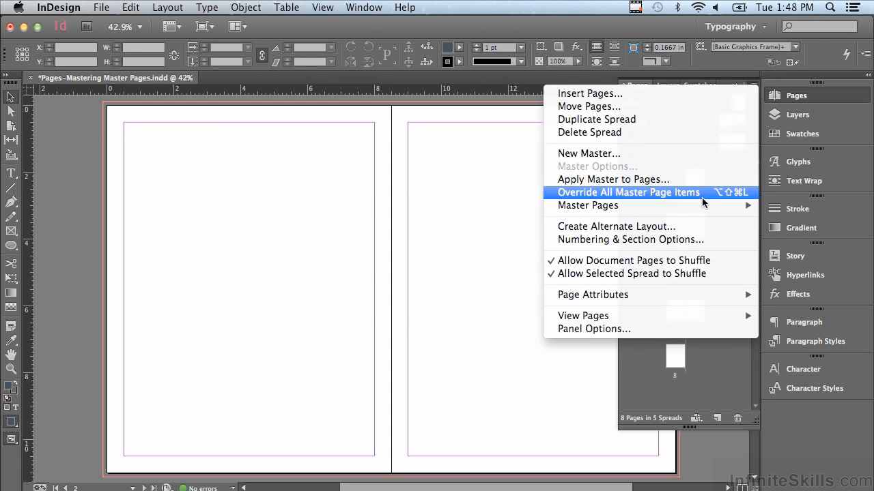
mouse_move(702, 207)
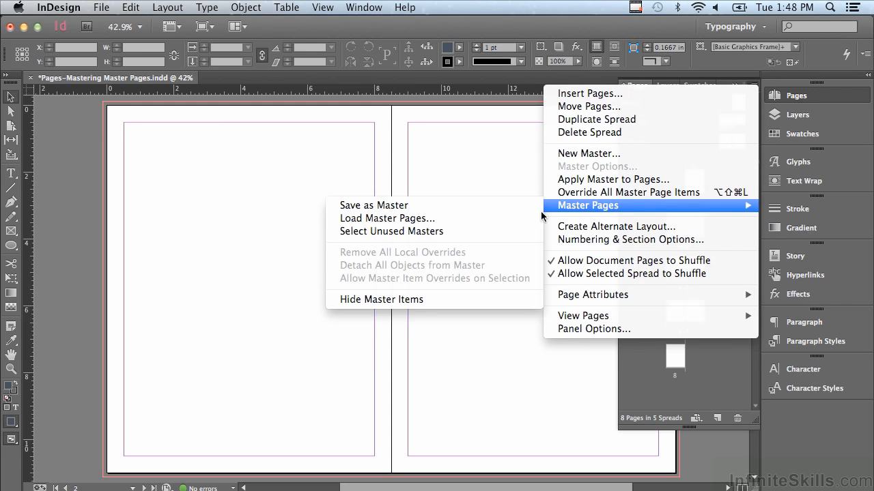
left_click(493, 217)
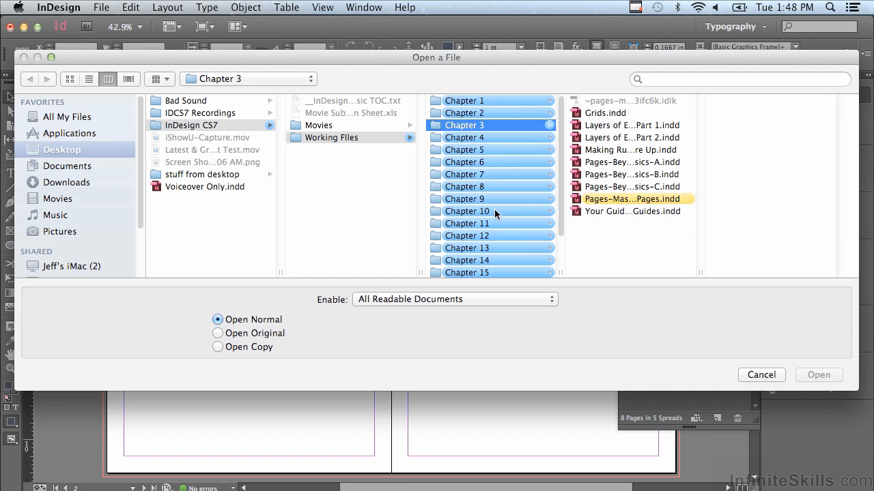
left_click(600, 187)
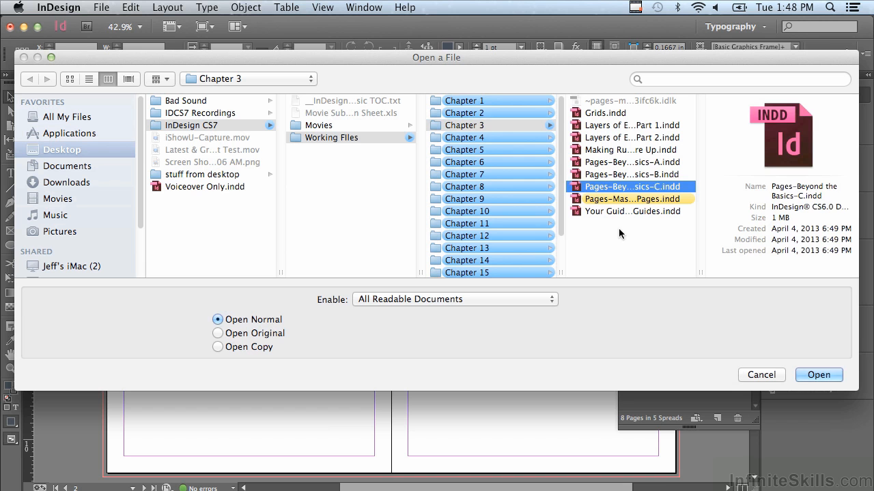
left_click(753, 373)
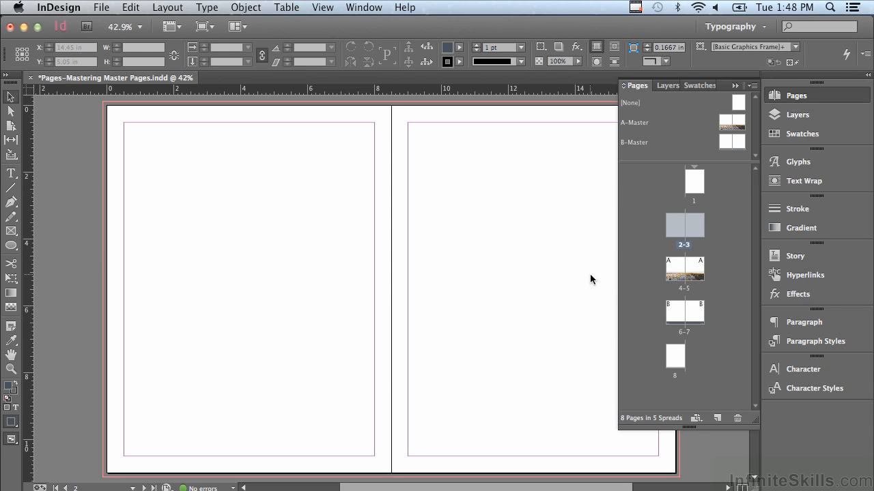
double_click(683, 331)
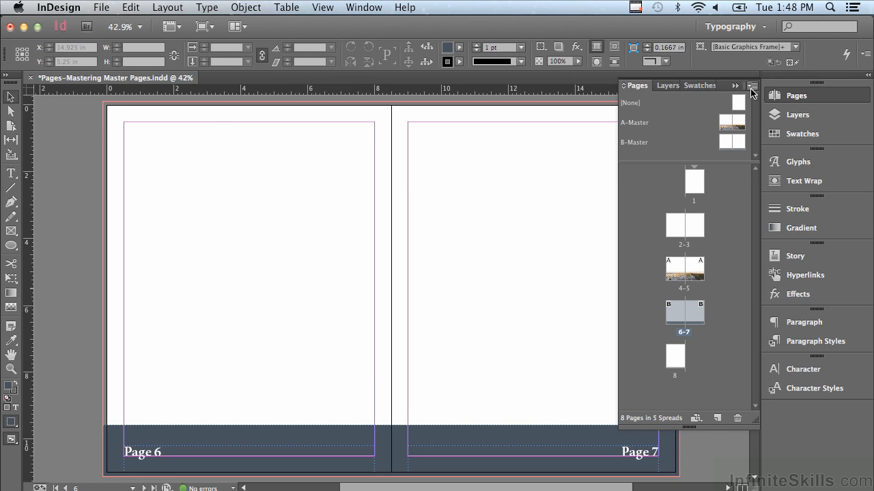
left_click(752, 91)
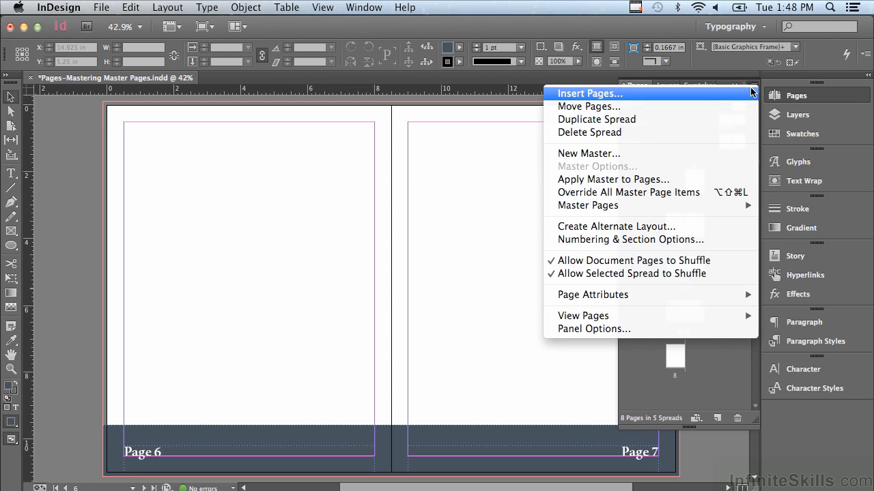
mouse_move(669, 211)
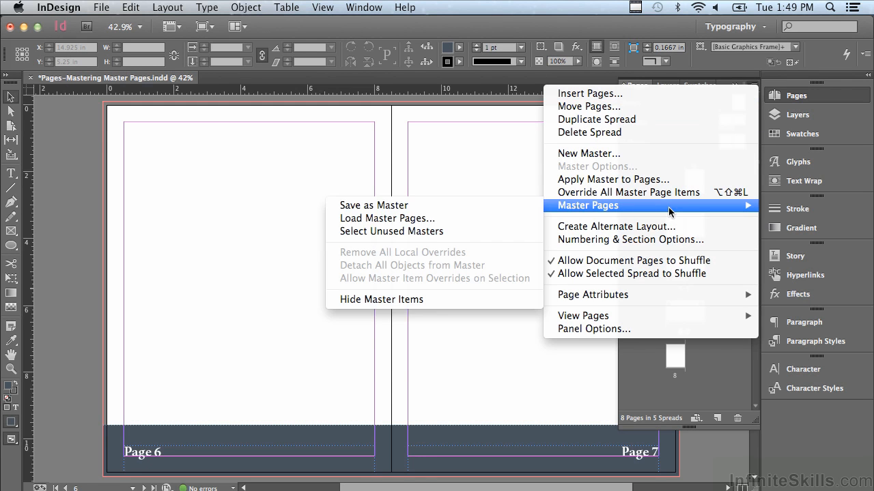
left_click(447, 209)
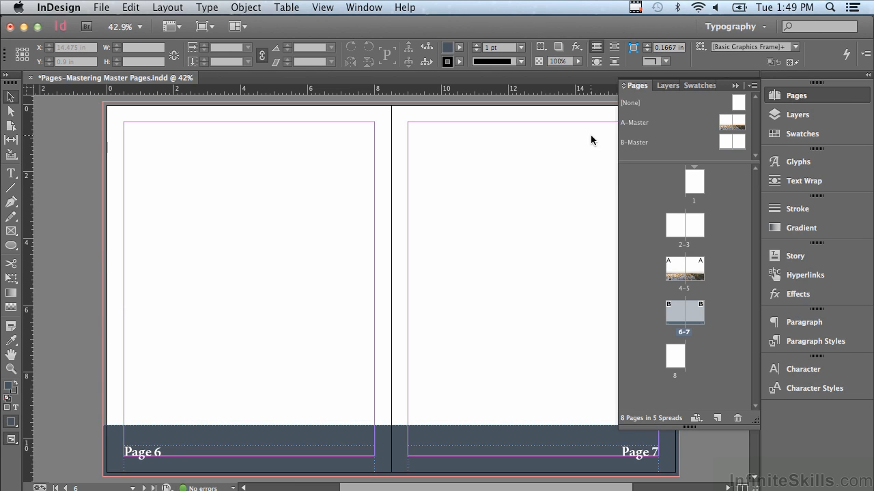
Add a horizontal ruler guide at about 2.85 in on A-Master's left page and open the 4-5 spread.
double_click(641, 125)
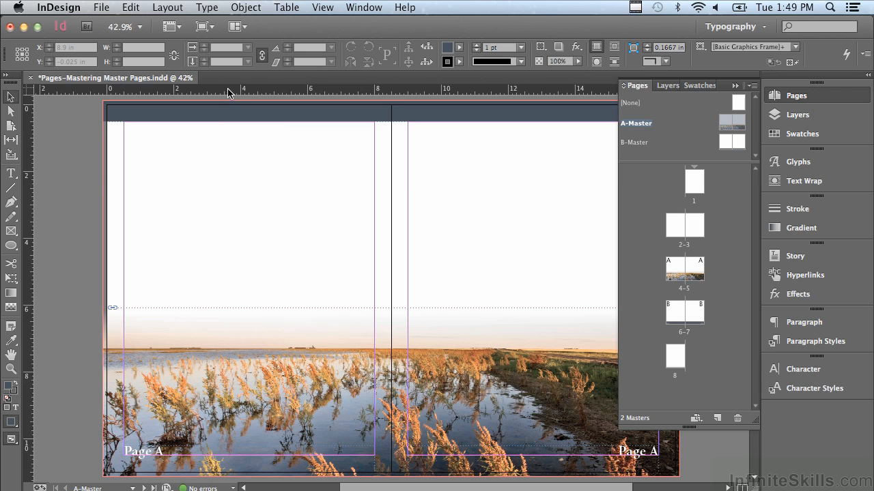
left_click_drag(226, 90, 222, 200)
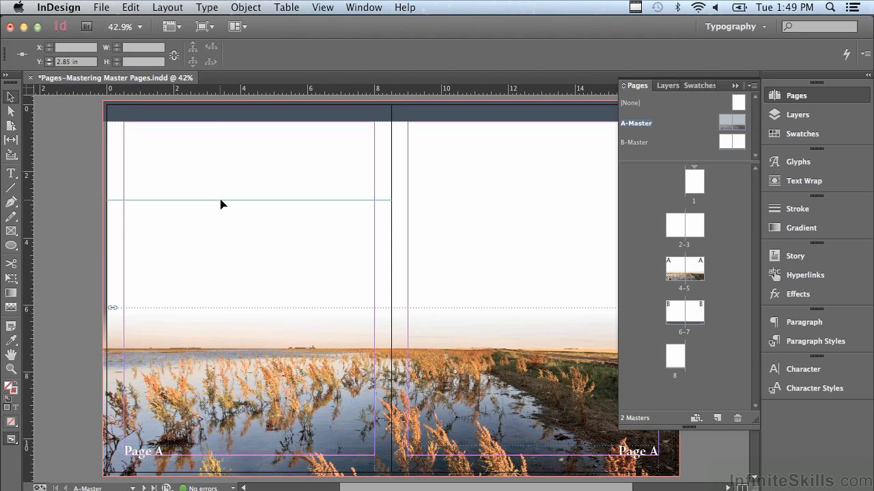
double_click(686, 293)
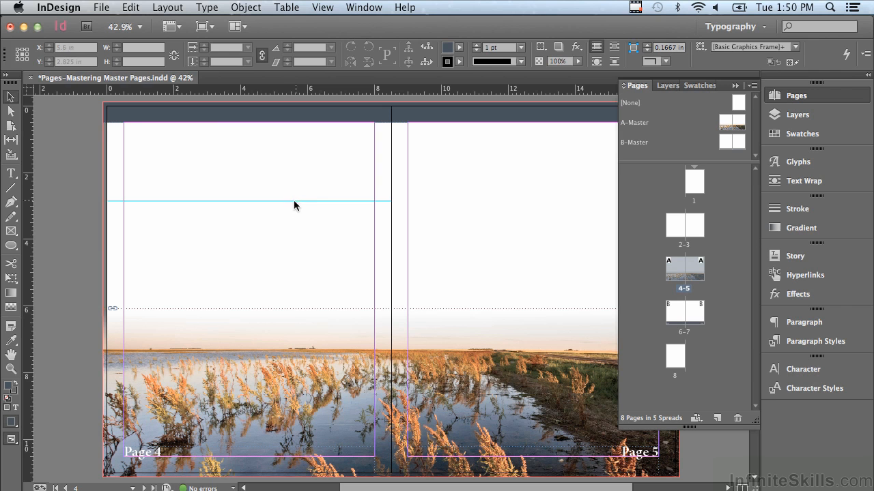
Override only the page number frame inherited from A-Master on page 5.
left_click_drag(215, 325, 322, 418)
left_click(753, 87)
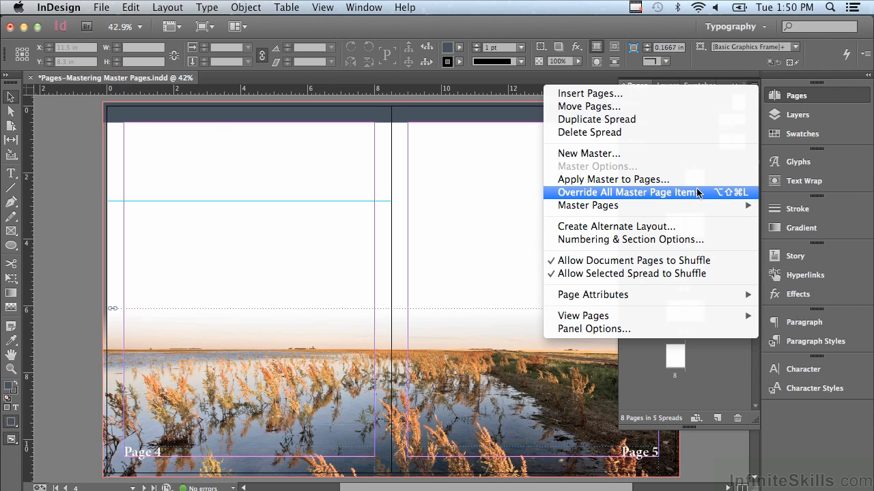
left_click(439, 166)
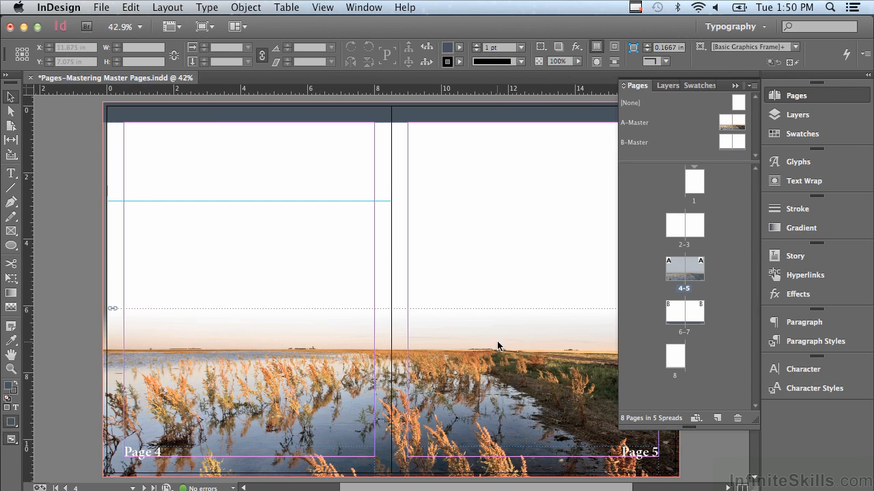
left_click(610, 457, "shift+super")
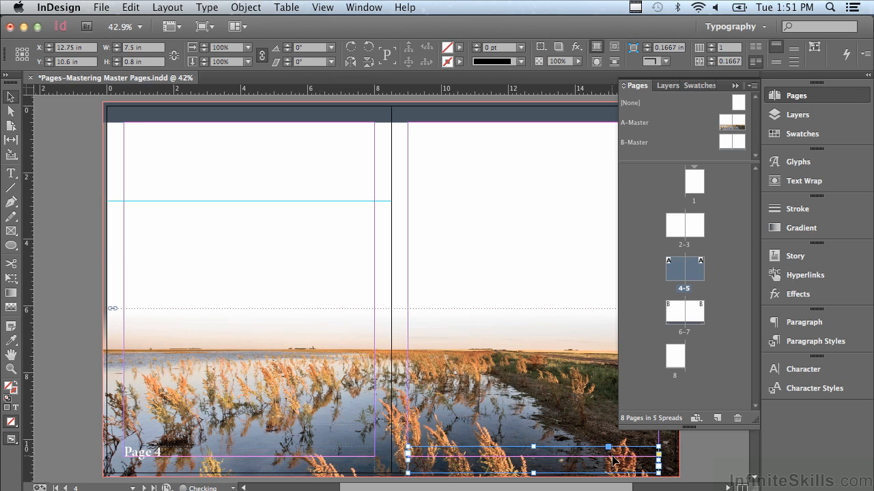